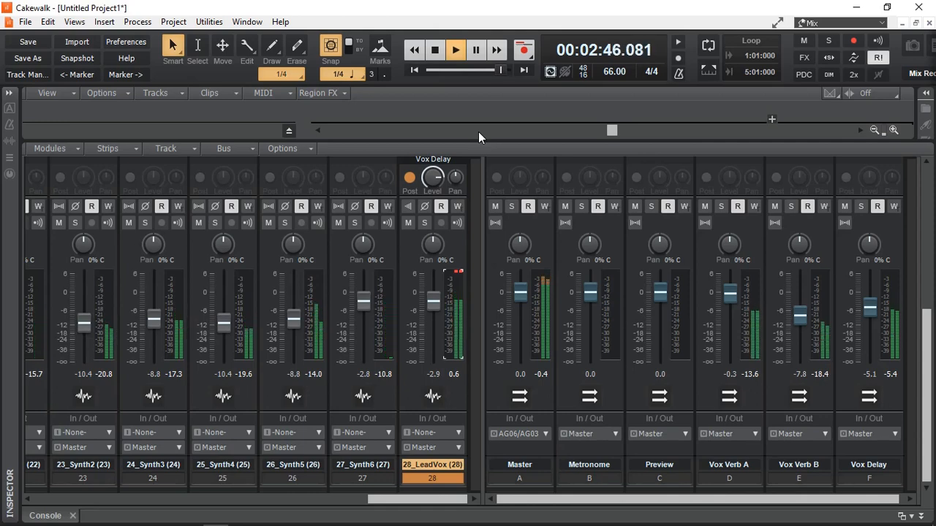
Stop playback and expand the ProChannel modules of the 28_LeadVox track in the console
{"action": "left_click", "coordinate": [433, 52]}
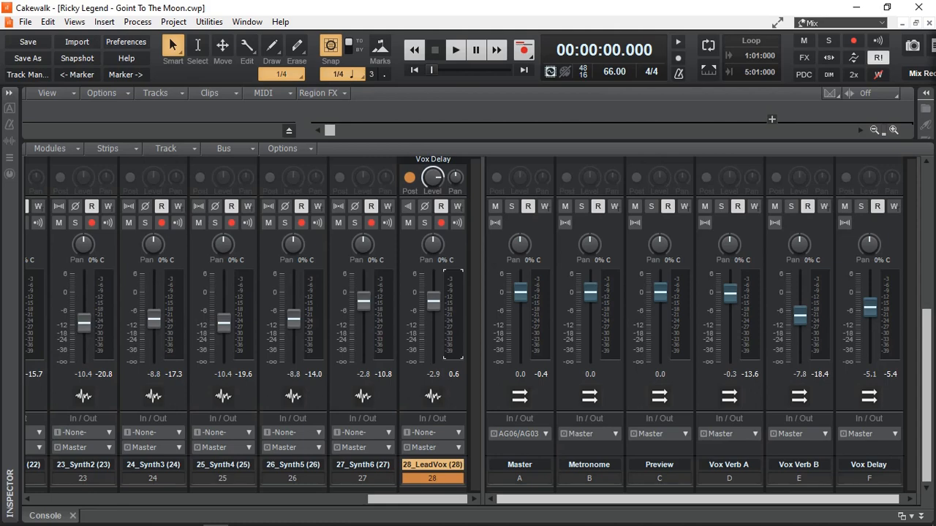
{"action": "scroll", "coordinate": [474, 421], "scroll_direction": "up", "scroll_amount": 10}
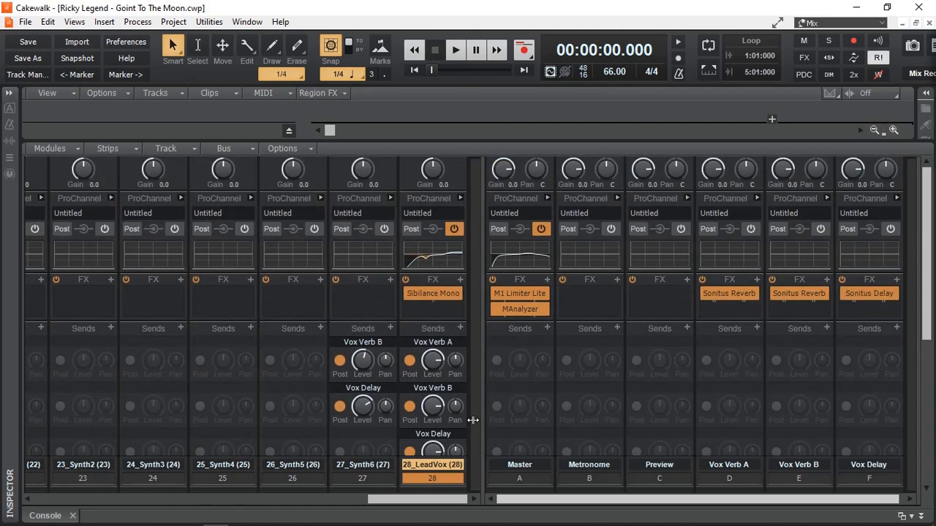
{"action": "left_click_drag", "start_coordinate": [432, 502], "coordinate": [463, 487]}
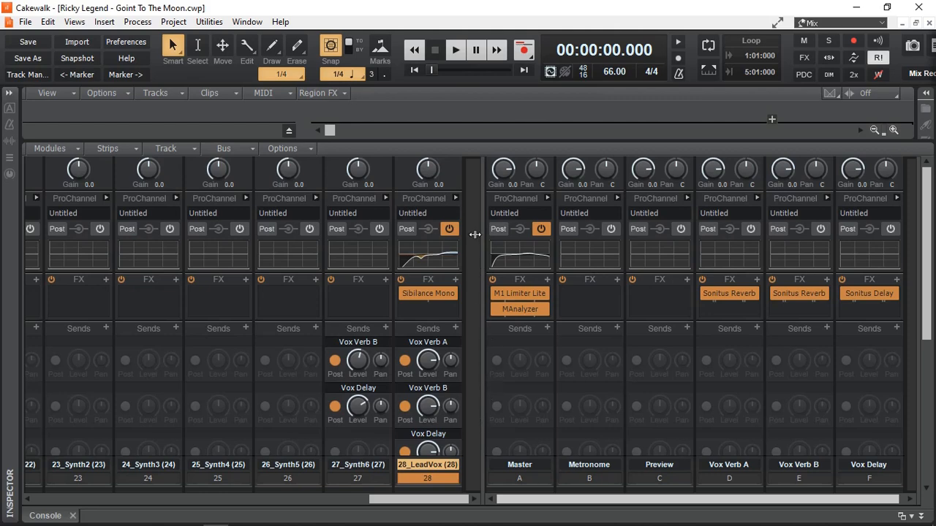
{"action": "left_click_drag", "start_coordinate": [428, 503], "coordinate": [456, 501]}
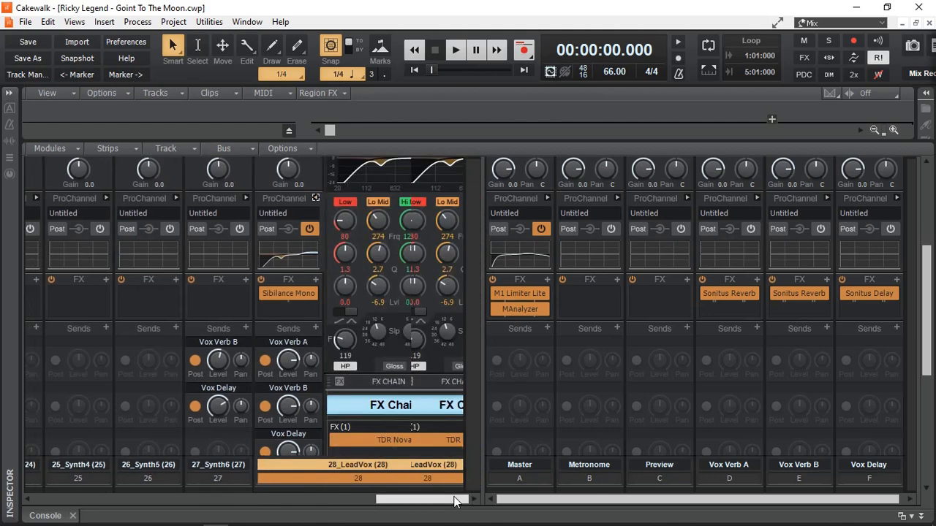
Examine the 28_LeadVox compressor and EQ modules, and review the TDR Nova settings in its FX Chain
{"action": "scroll", "coordinate": [477, 356], "scroll_direction": "up", "scroll_amount": 5}
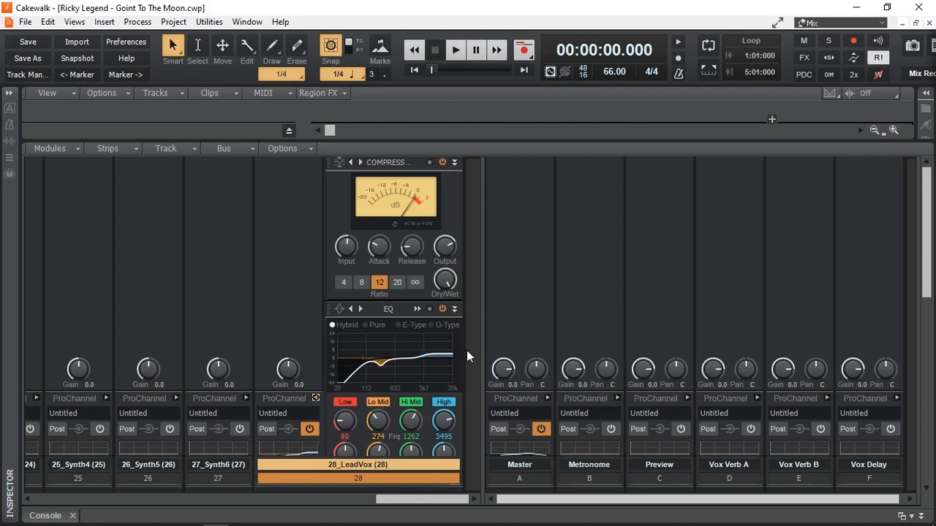
{"action": "scroll", "coordinate": [467, 350], "scroll_direction": "down", "scroll_amount": 3}
{"action": "scroll", "coordinate": [467, 350], "scroll_direction": "down", "scroll_amount": 7}
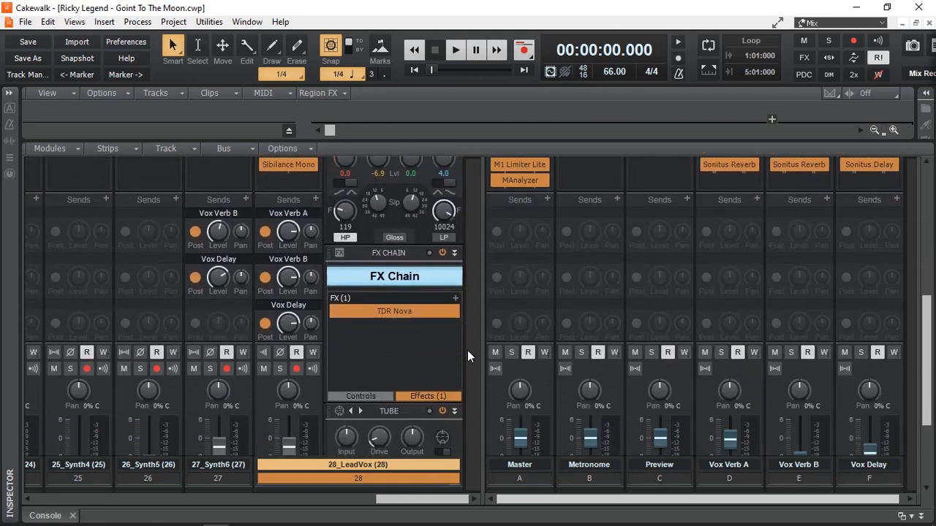
{"action": "double_click", "coordinate": [390, 310]}
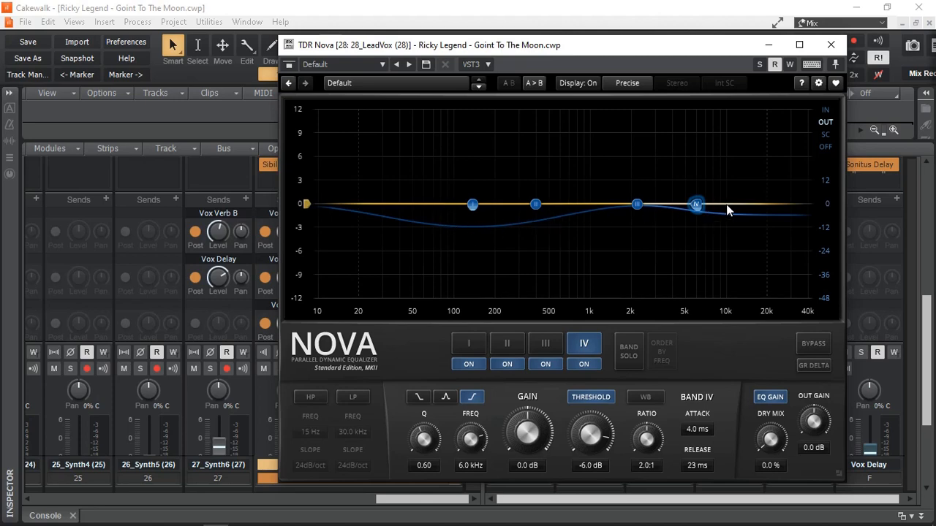
{"action": "left_click", "coordinate": [835, 47]}
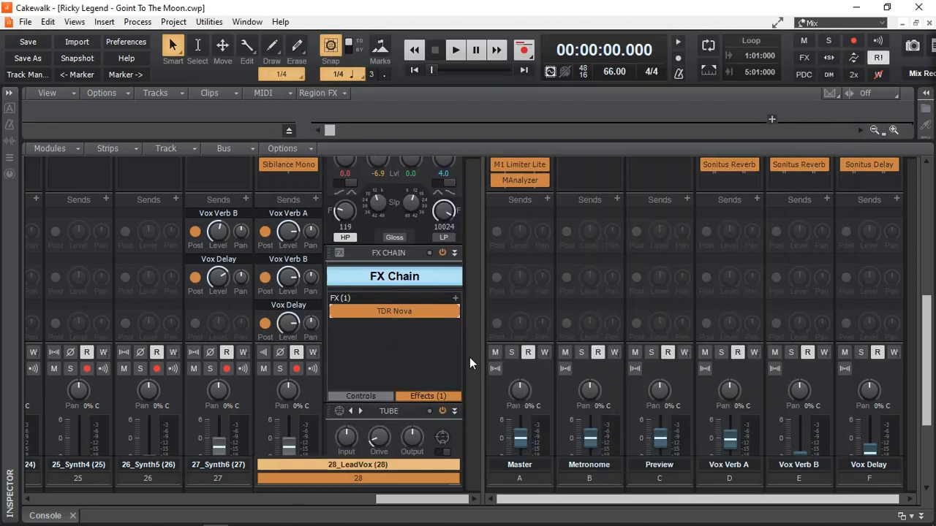
Examine the lead vocal's Tube and Console modules and review the settings of its Sibilance Mono plugin
{"action": "scroll", "coordinate": [469, 358], "scroll_direction": "down", "scroll_amount": 5}
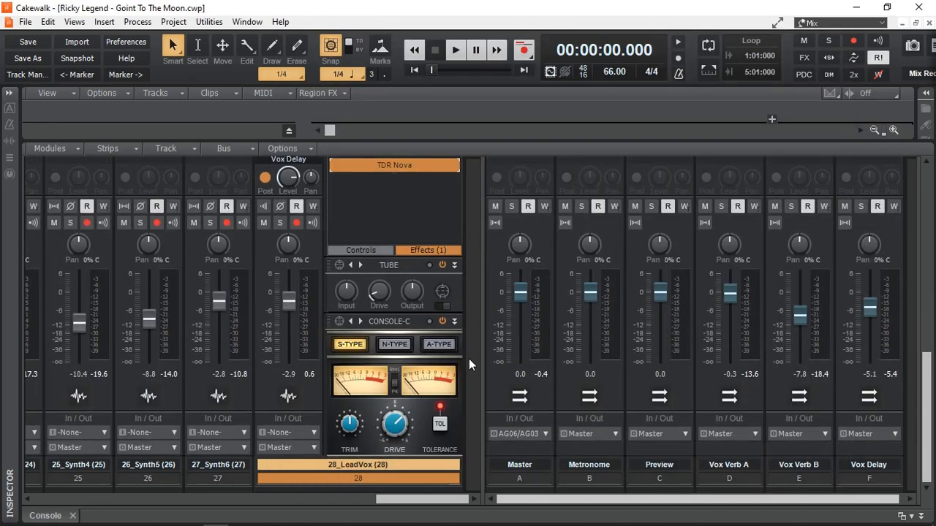
{"action": "scroll", "coordinate": [469, 358], "scroll_direction": "up", "scroll_amount": 6}
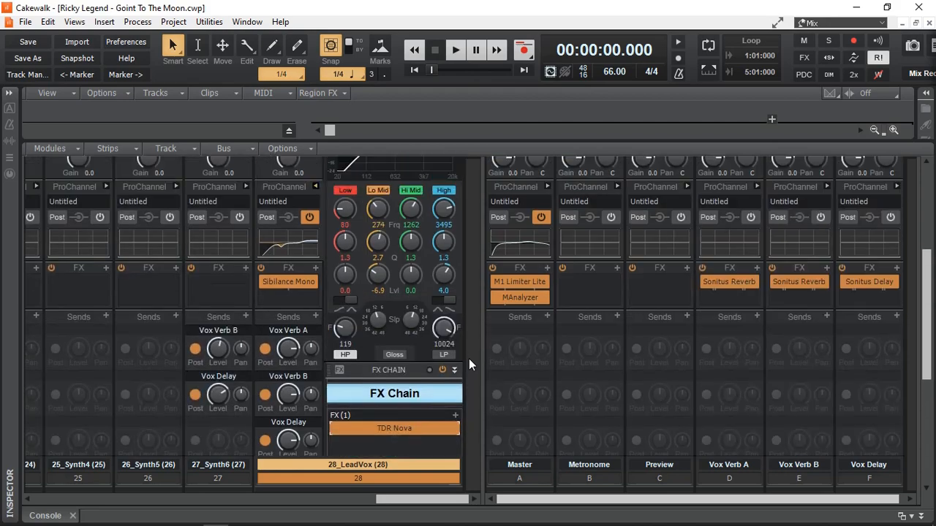
{"action": "double_click", "coordinate": [285, 282]}
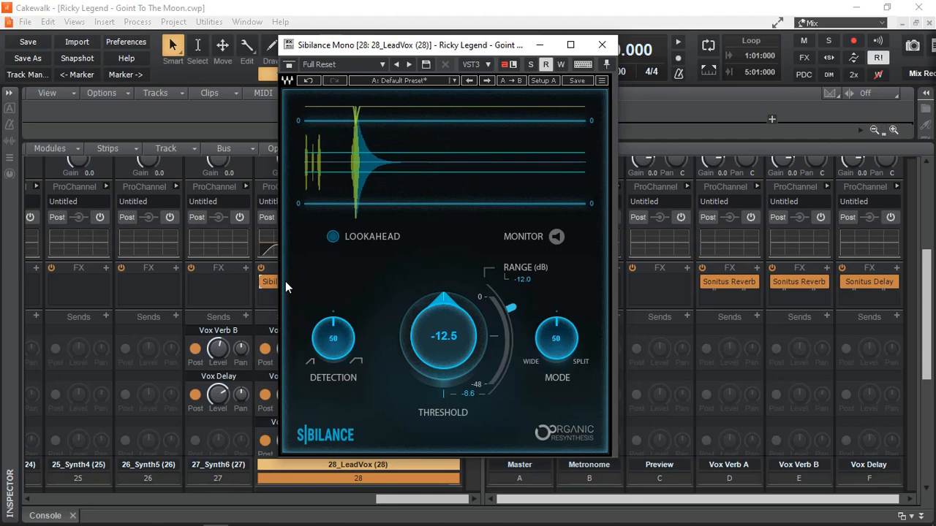
{"action": "left_click", "coordinate": [603, 45]}
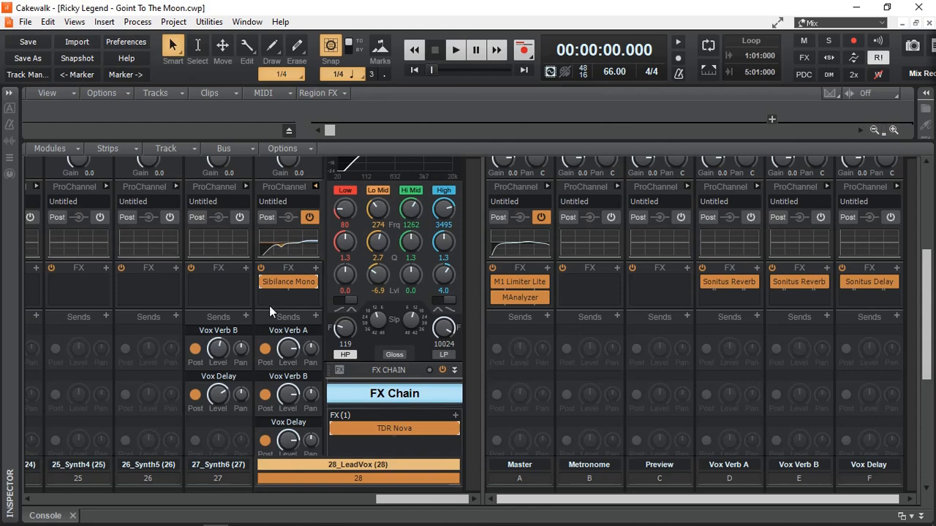
Solo the 28_LeadVox track and mute the Vox Verb A, Vox Verb B and Vox Delay buses
{"action": "scroll", "coordinate": [269, 305], "scroll_direction": "down", "scroll_amount": 8}
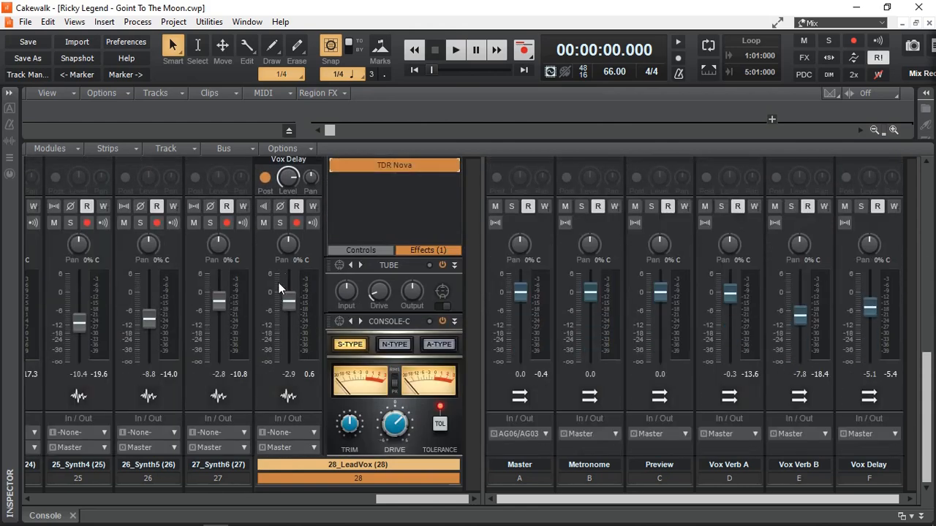
{"action": "left_click", "coordinate": [280, 223]}
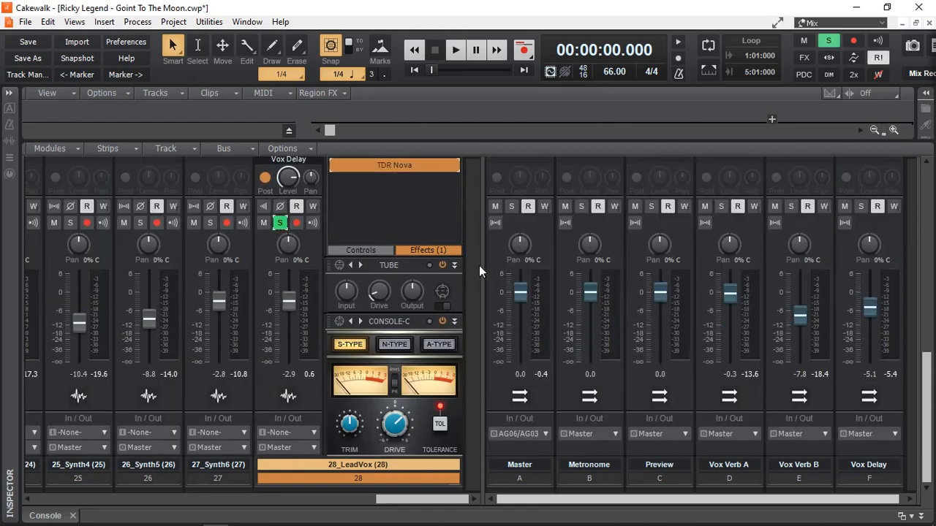
{"action": "scroll", "coordinate": [472, 272], "scroll_direction": "up", "scroll_amount": 2}
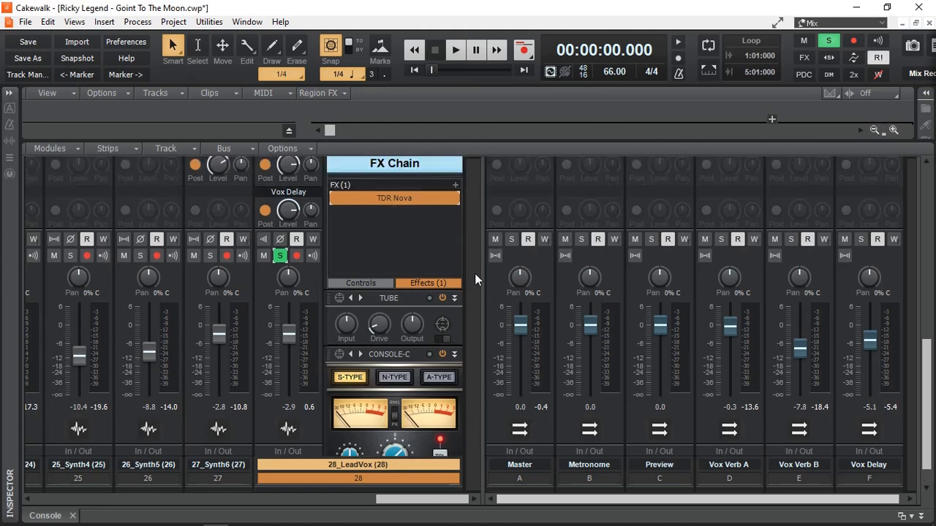
{"action": "left_click", "coordinate": [703, 239]}
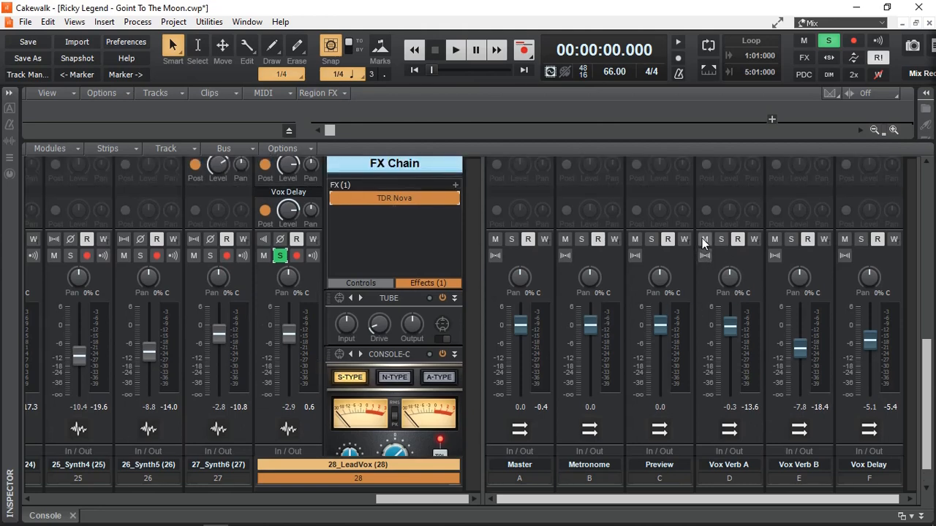
{"action": "left_click", "coordinate": [844, 239]}
Play the soloed lead vocal from the start and listen to its ProChannel compressor
{"action": "key", "text": "space"}
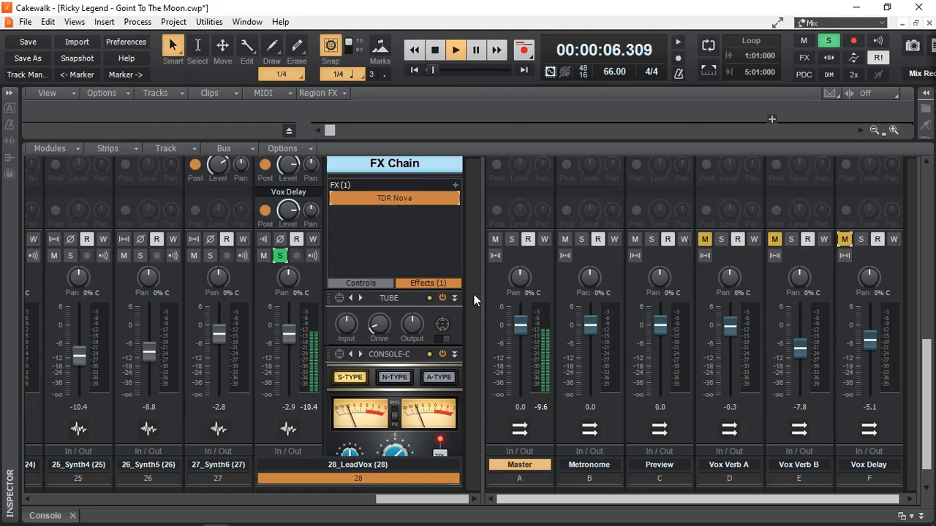
{"action": "scroll", "coordinate": [474, 300], "scroll_direction": "up", "scroll_amount": 2}
{"action": "scroll", "coordinate": [474, 299], "scroll_direction": "up", "scroll_amount": 7}
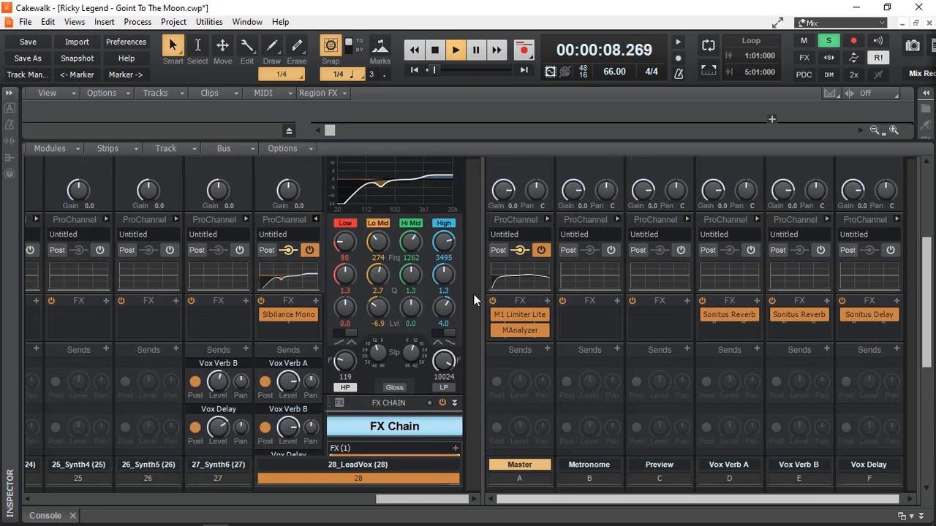
{"action": "scroll", "coordinate": [473, 300], "scroll_direction": "up", "scroll_amount": 6}
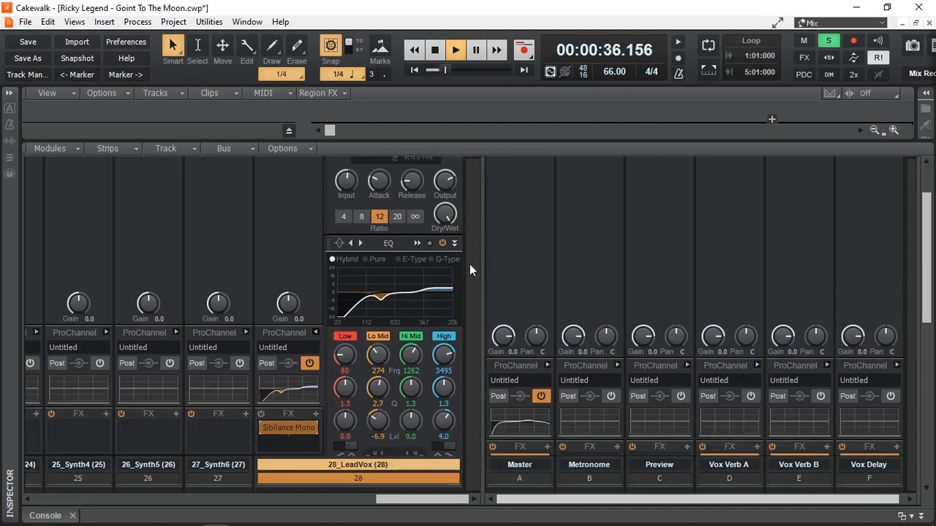
{"action": "scroll", "coordinate": [469, 270], "scroll_direction": "up", "scroll_amount": 2}
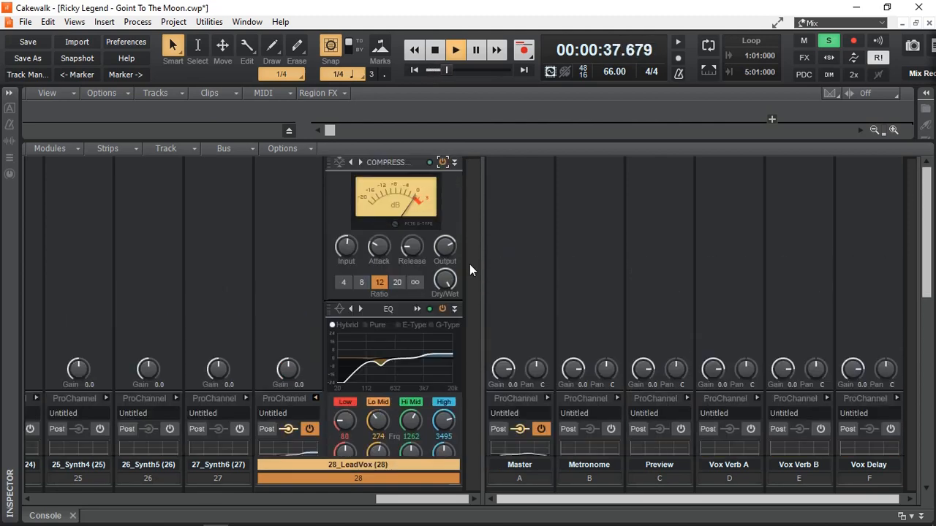
Bypass and re-enable the lead vocal's ProChannel EQ during playback to compare the sound
{"action": "scroll", "coordinate": [469, 264], "scroll_direction": "down", "scroll_amount": 2}
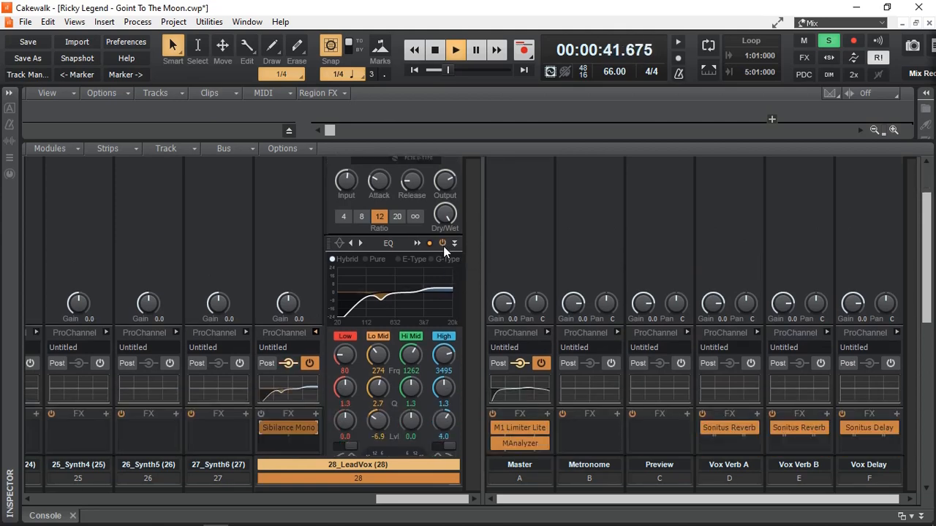
{"action": "left_click", "coordinate": [443, 243]}
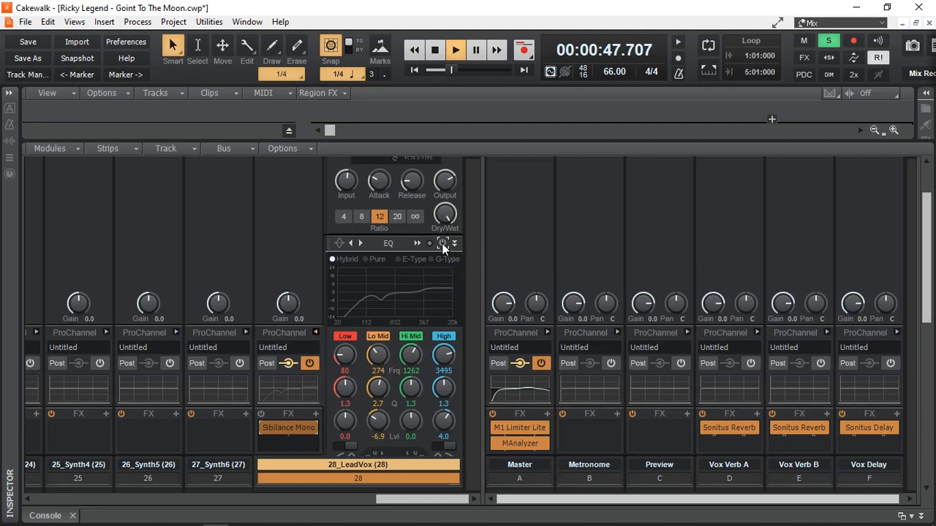
{"action": "left_click", "coordinate": [443, 244]}
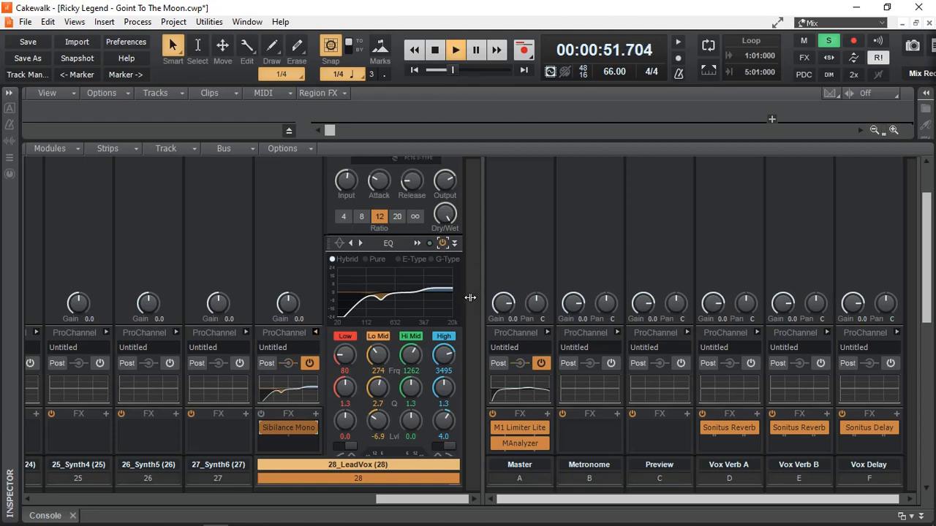
Observe TDR Nova's dynamic EQ response during lead vocal playback, then check the Tube and Console modules
{"action": "scroll", "coordinate": [470, 297], "scroll_direction": "down", "scroll_amount": 6}
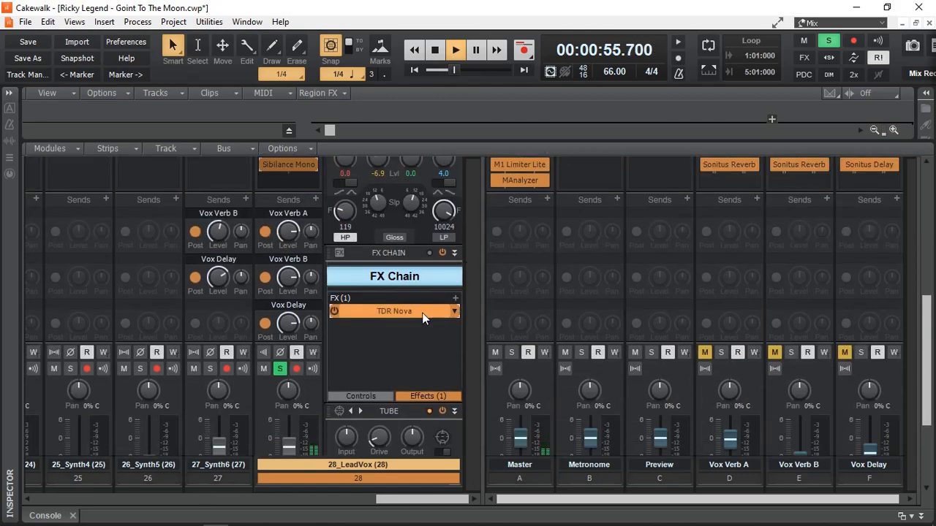
{"action": "double_click", "coordinate": [397, 312]}
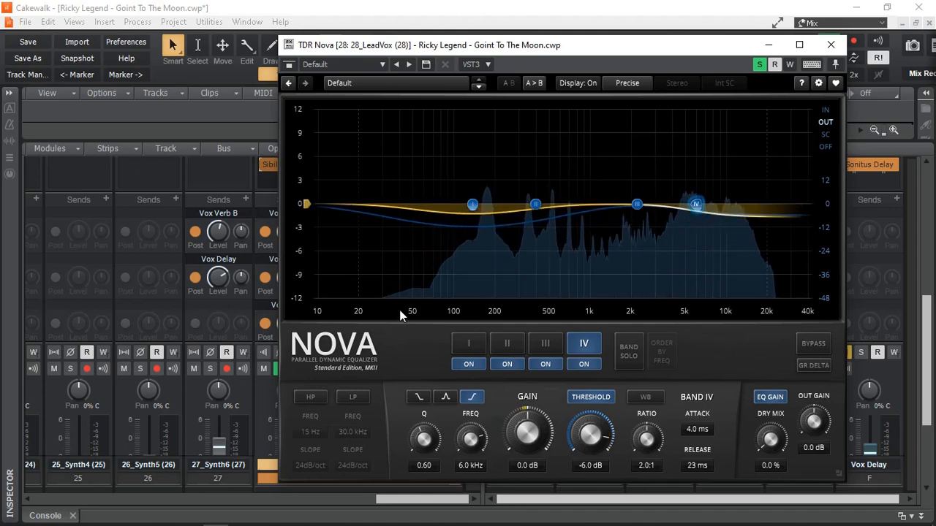
{"action": "left_click", "coordinate": [832, 46]}
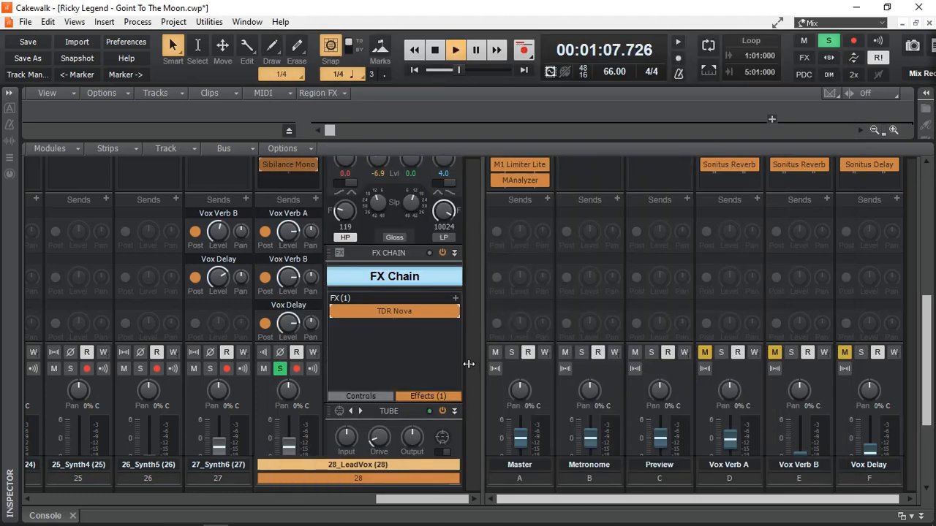
{"action": "scroll", "coordinate": [471, 366], "scroll_direction": "down", "scroll_amount": 1}
{"action": "scroll", "coordinate": [471, 366], "scroll_direction": "down", "scroll_amount": 4}
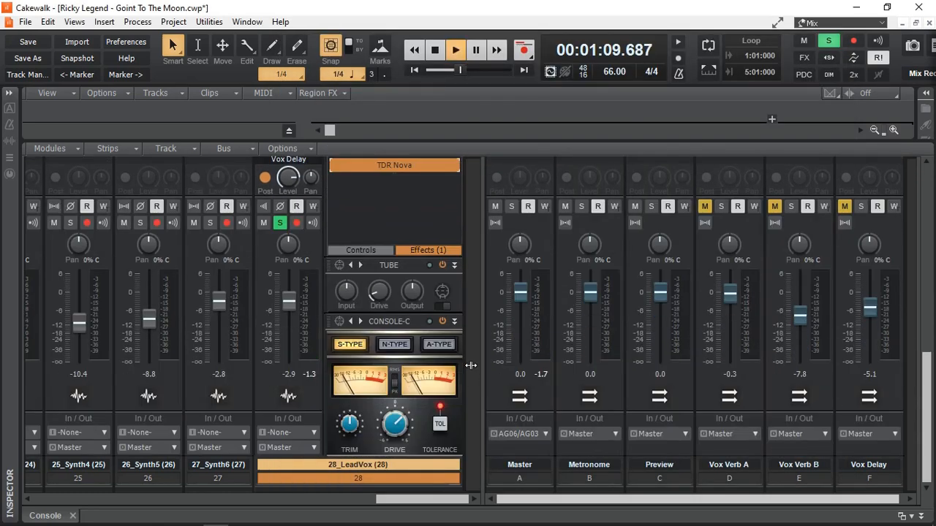
Switch the Sibilance Mono plugin on the lead vocal off and back on during playback
{"action": "scroll", "coordinate": [471, 270], "scroll_direction": "up", "scroll_amount": 4}
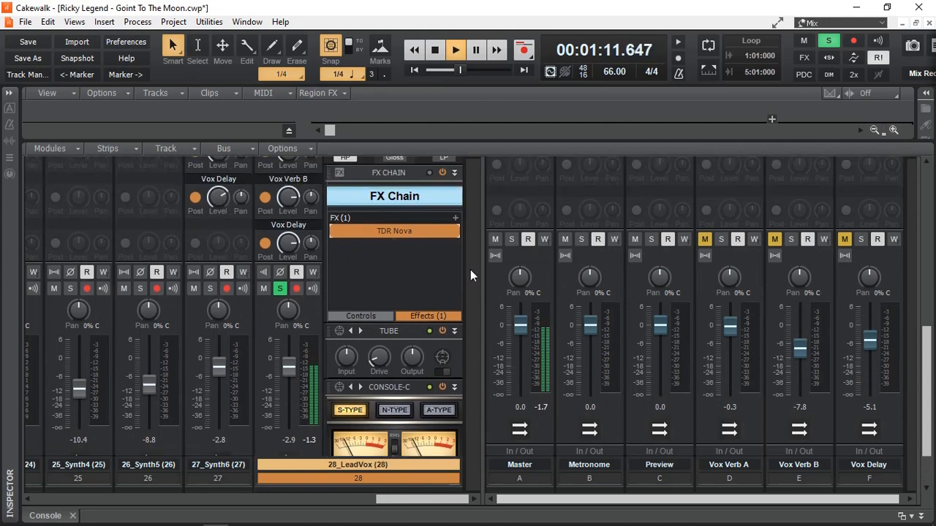
{"action": "scroll", "coordinate": [471, 270], "scroll_direction": "up", "scroll_amount": 4}
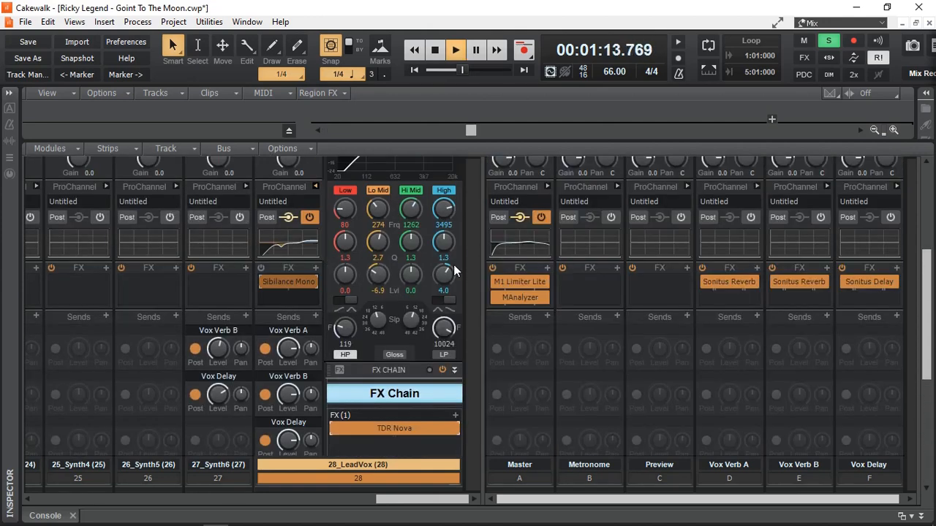
{"action": "left_click", "coordinate": [265, 282]}
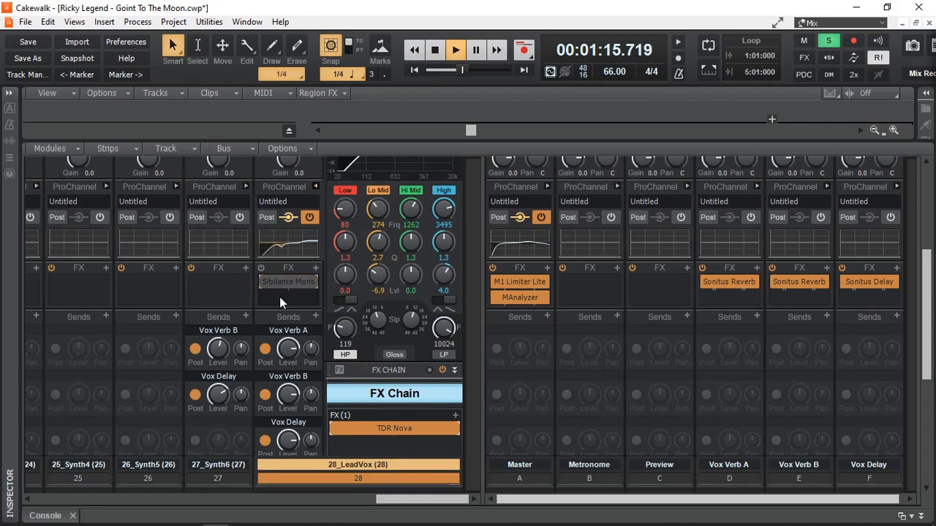
{"action": "left_click", "coordinate": [264, 283]}
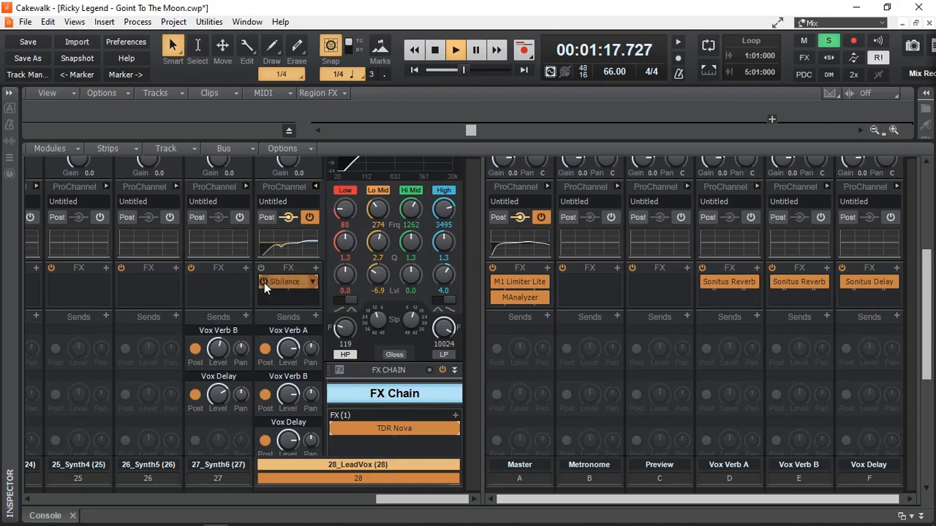
Enable the 28_LeadVox effects bin, observe Sibilance Mono's de-essing on the vocal, and stop playback
{"action": "double_click", "coordinate": [286, 281]}
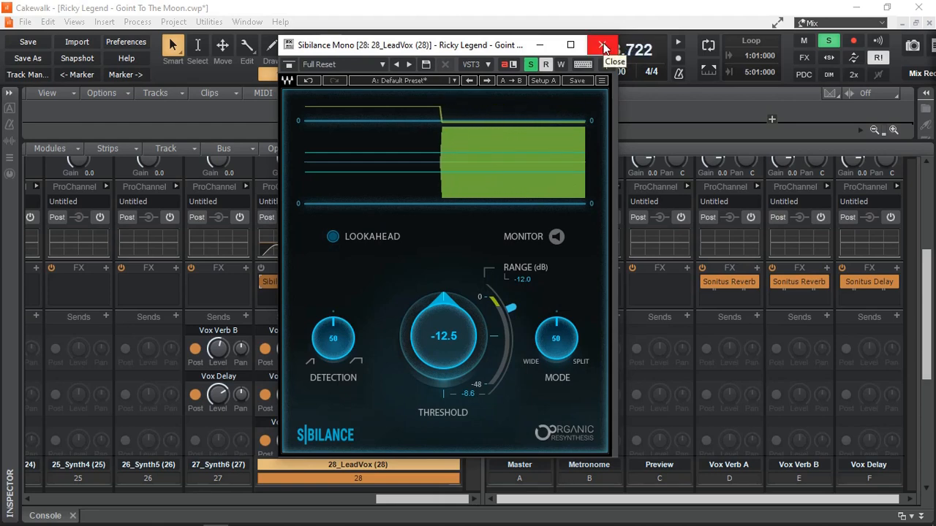
{"action": "left_click", "coordinate": [261, 268]}
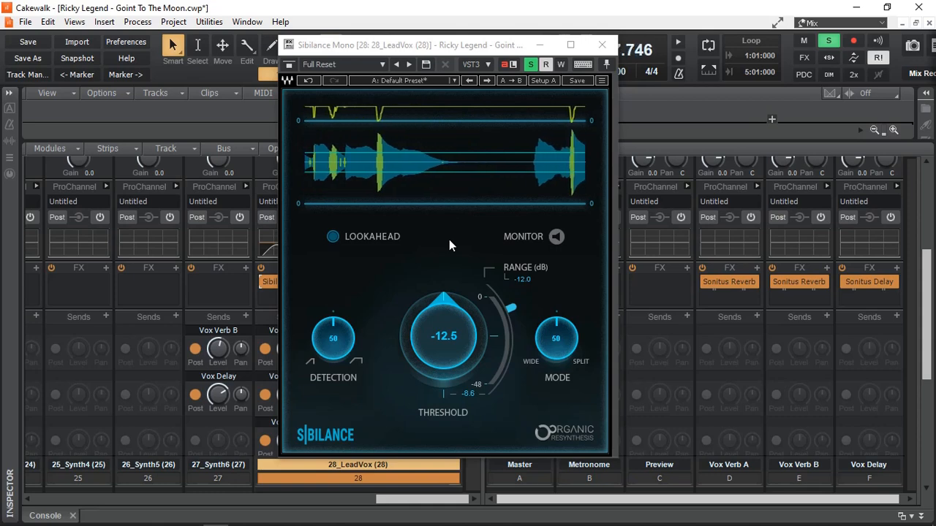
{"action": "left_click", "coordinate": [604, 48]}
{"action": "key", "text": "space"}
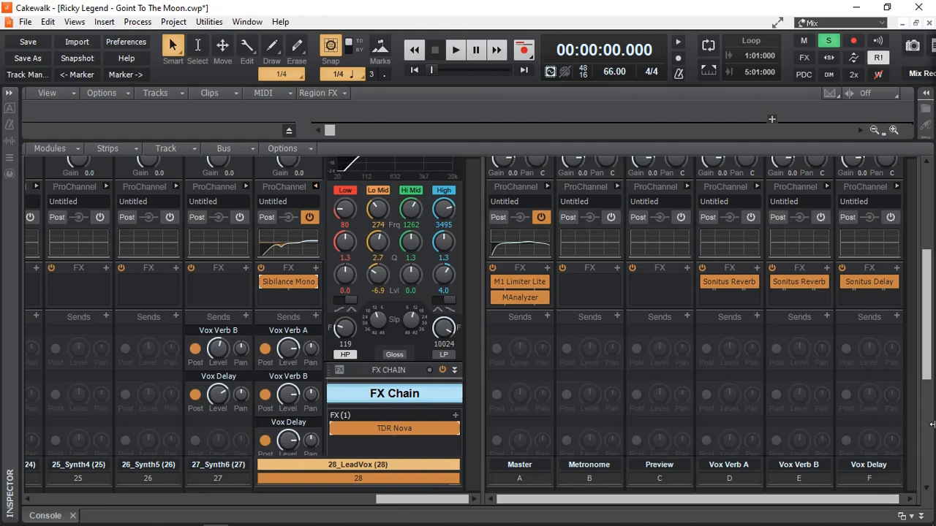
{"action": "scroll", "coordinate": [927, 360], "scroll_direction": "down", "scroll_amount": 5}
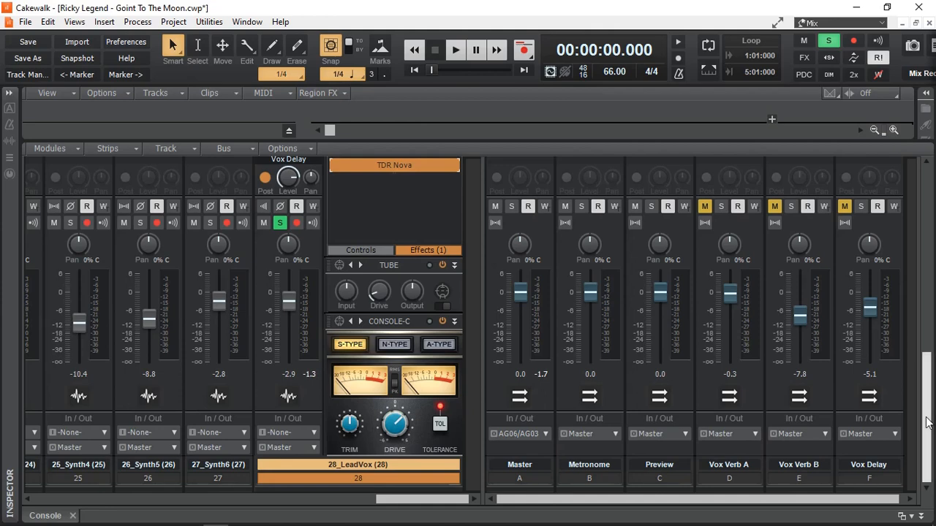
Open the Sonitus Reverb plugin on the Vox Verb A bus and pin its window over the tracks
{"action": "left_click_drag", "start_coordinate": [928, 392], "coordinate": [929, 324]}
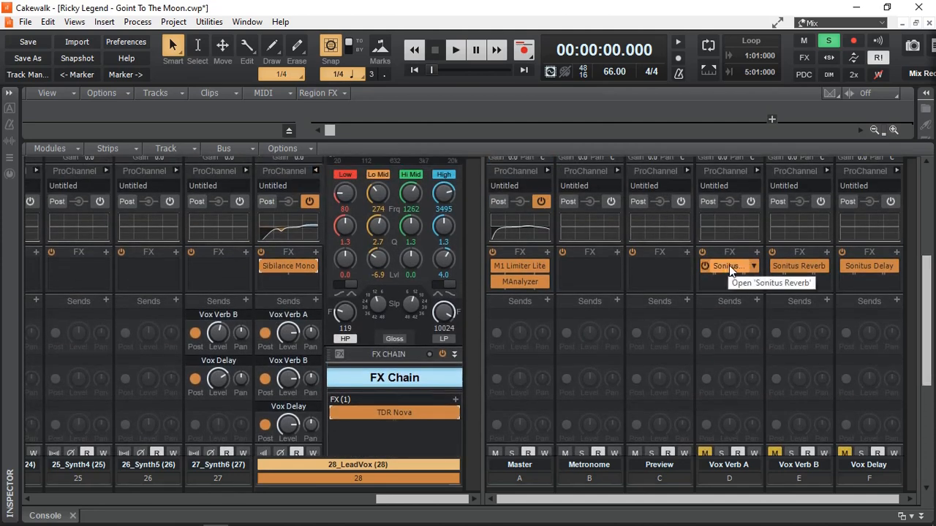
{"action": "double_click", "coordinate": [730, 266]}
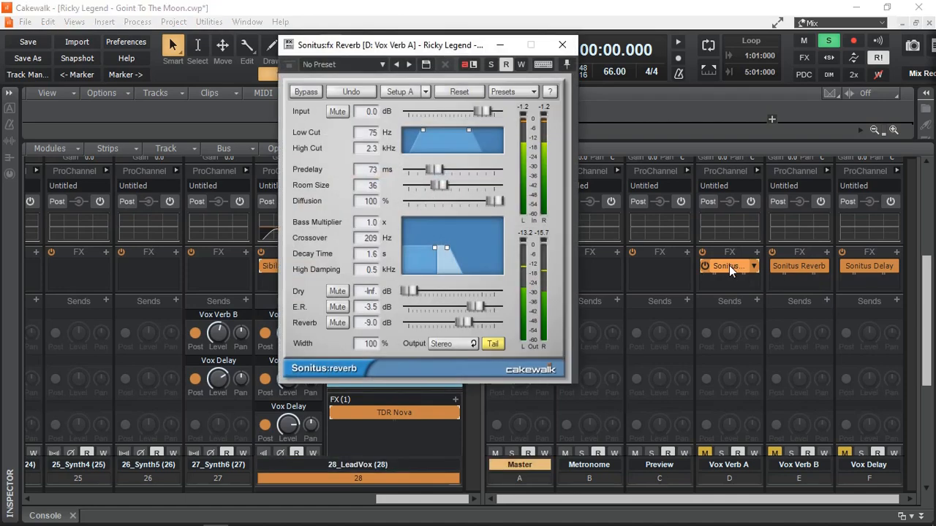
{"action": "left_click_drag", "start_coordinate": [468, 42], "coordinate": [229, 51]}
{"action": "left_click", "coordinate": [328, 73]}
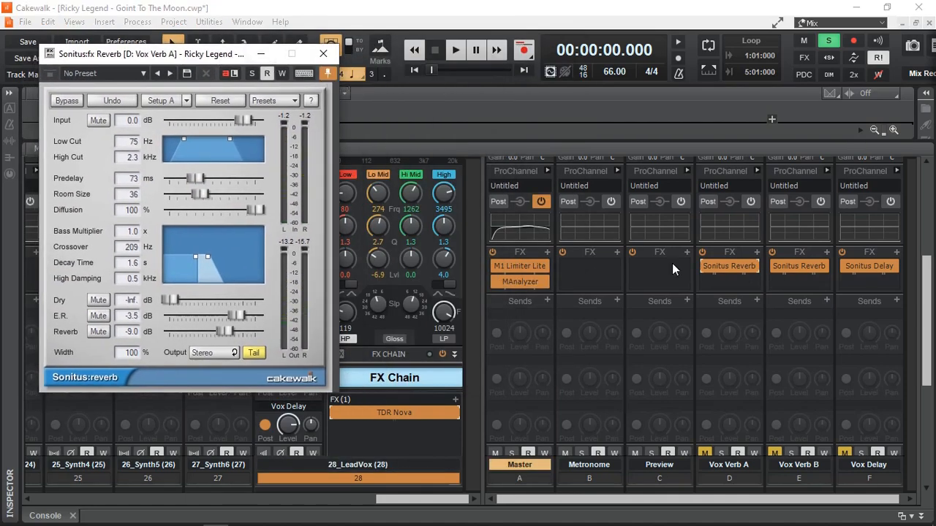
Open the Sonitus Reverb plugin on the Vox Verb B bus and pin it beside the Vox Verb A reverb
{"action": "double_click", "coordinate": [803, 266]}
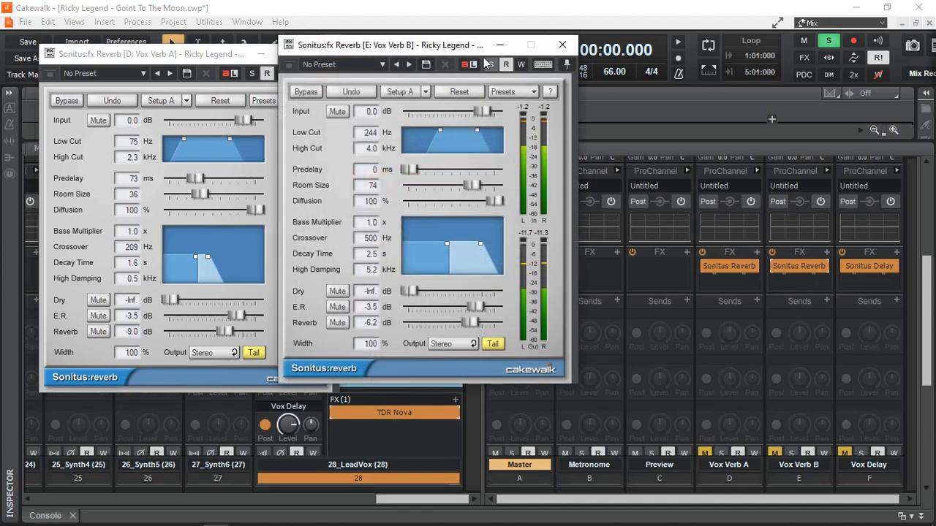
{"action": "left_click_drag", "start_coordinate": [437, 48], "coordinate": [542, 50]}
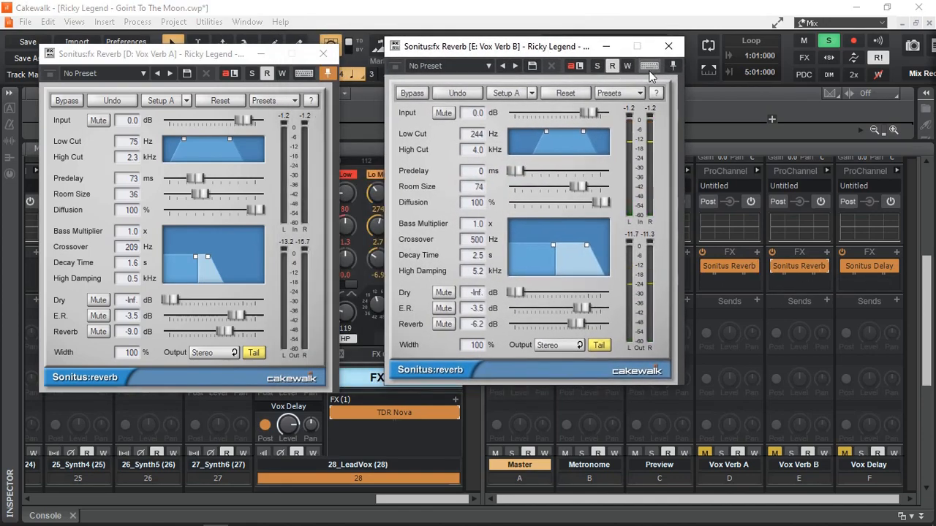
{"action": "left_click", "coordinate": [674, 67]}
{"action": "left_click", "coordinate": [207, 56]}
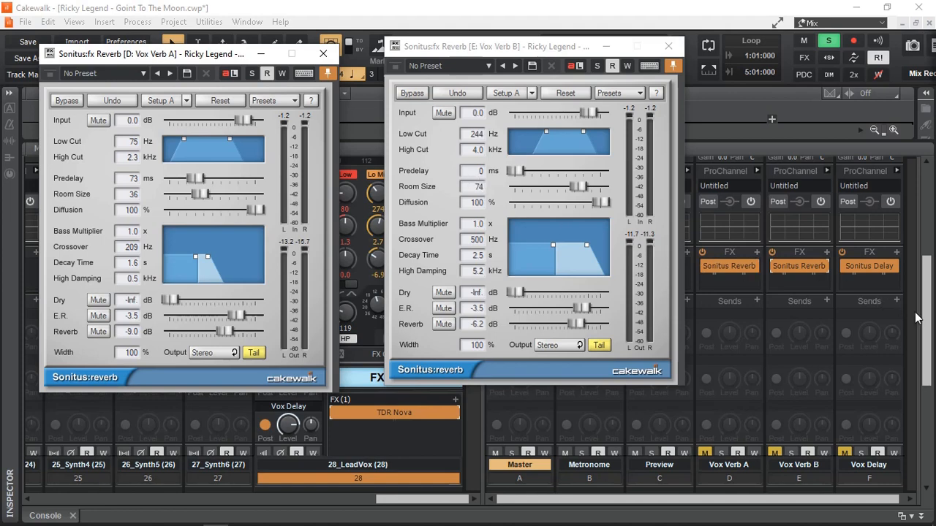
Toggle the Vox Verb A bus mute during vocal playback to compare, leaving the bus unmuted
{"action": "left_click_drag", "start_coordinate": [926, 315], "coordinate": [926, 458]}
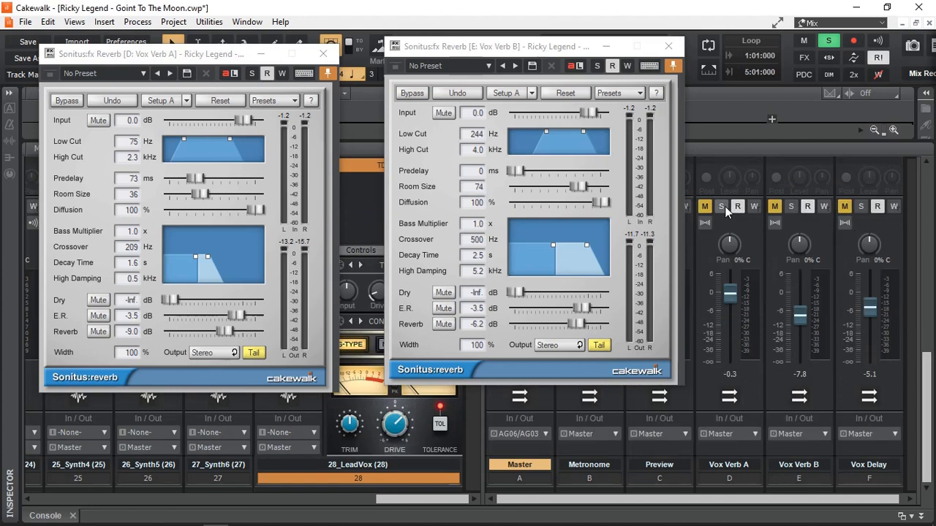
{"action": "left_click", "coordinate": [705, 207]}
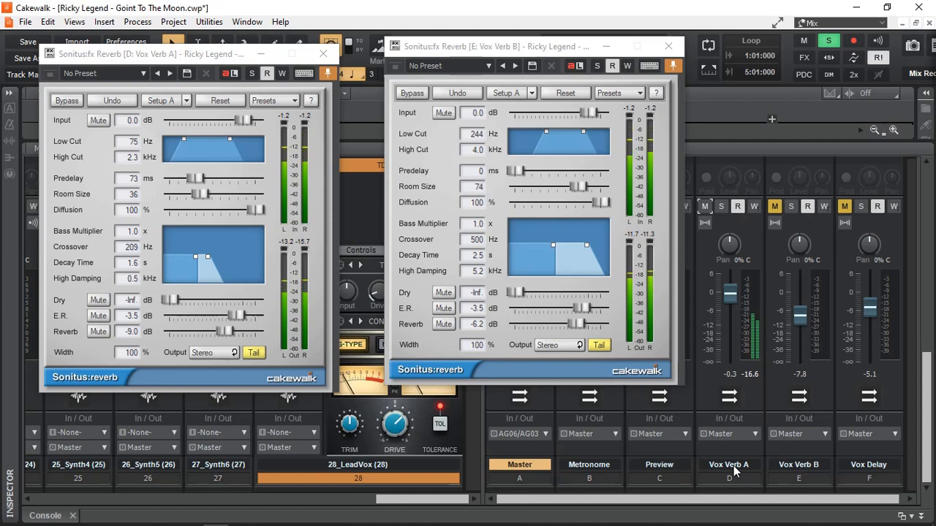
{"action": "left_click", "coordinate": [704, 207]}
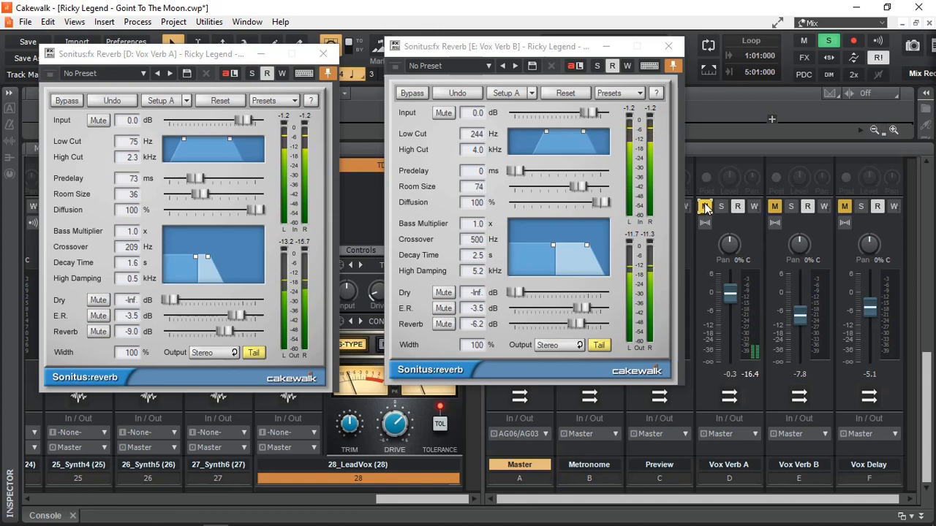
{"action": "left_click", "coordinate": [704, 207]}
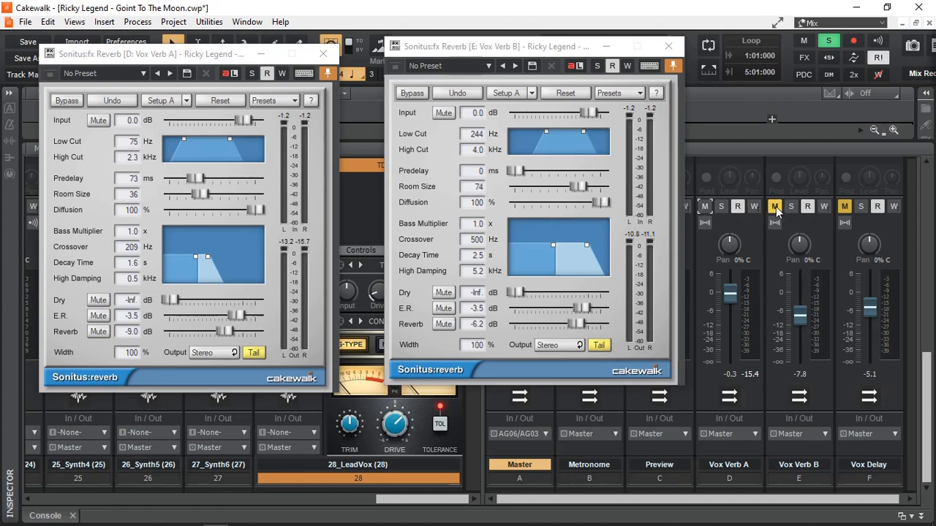
Mute Vox Verb A and unmute Vox Verb B to hear it alone, and unmute Vox Verb A to hear both
{"action": "left_click", "coordinate": [706, 208]}
{"action": "left_click", "coordinate": [774, 208]}
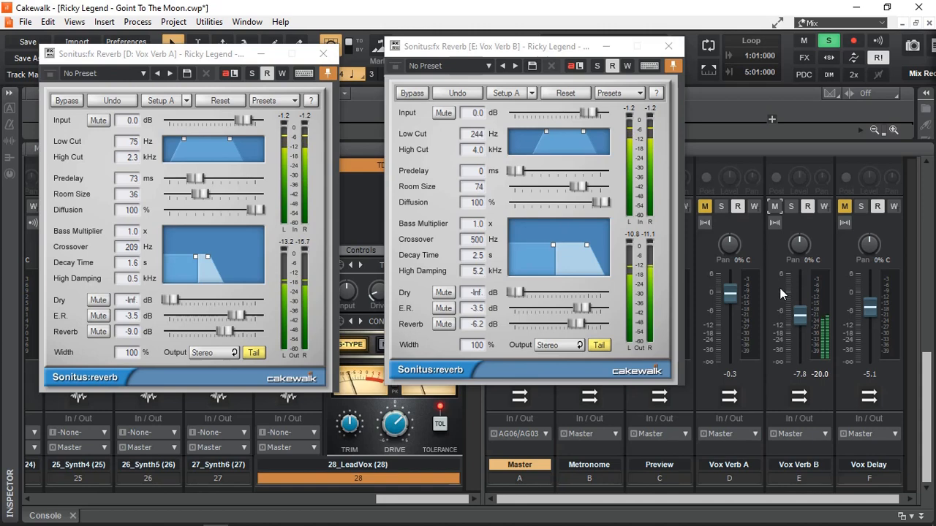
{"action": "left_click", "coordinate": [704, 207]}
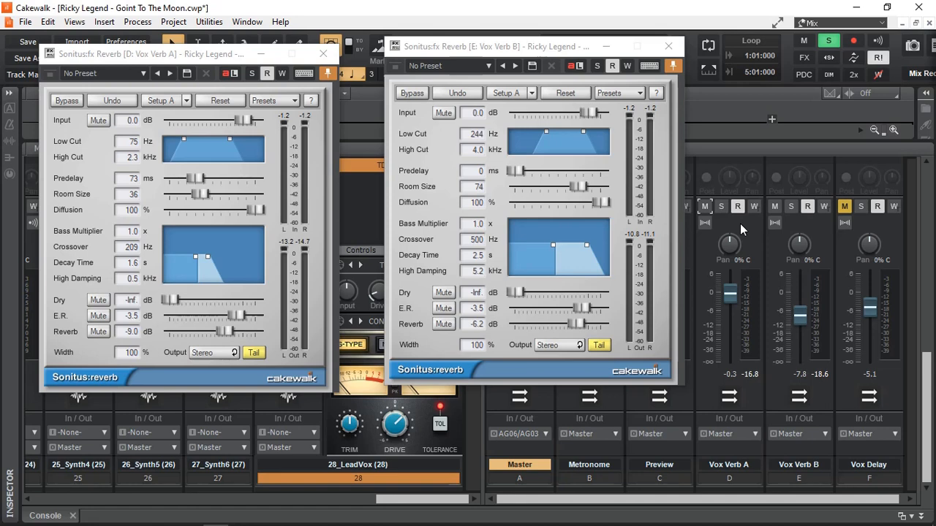
Unmute the Vox Delay bus and open its Sonitus Delay plugin over the reverb windows
{"action": "left_click", "coordinate": [844, 207]}
{"action": "scroll", "coordinate": [914, 280], "scroll_direction": "up", "scroll_amount": 5}
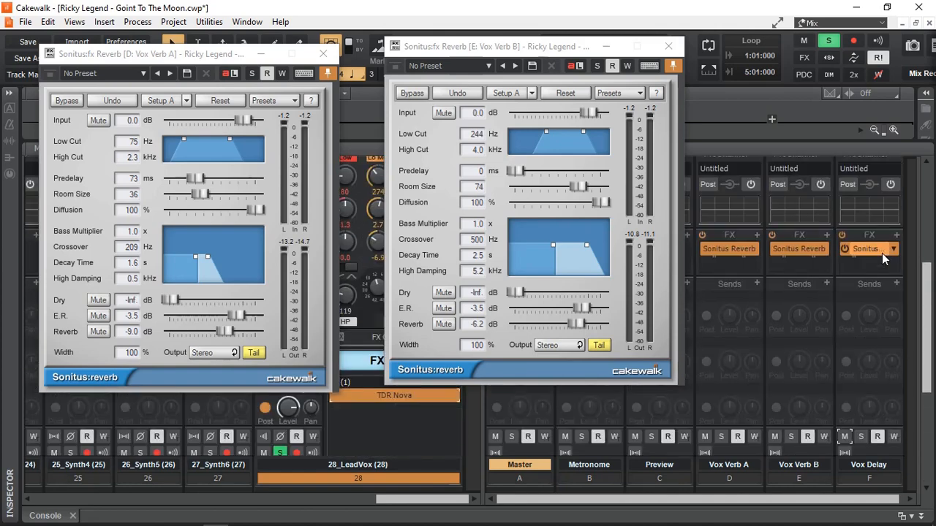
{"action": "double_click", "coordinate": [867, 249]}
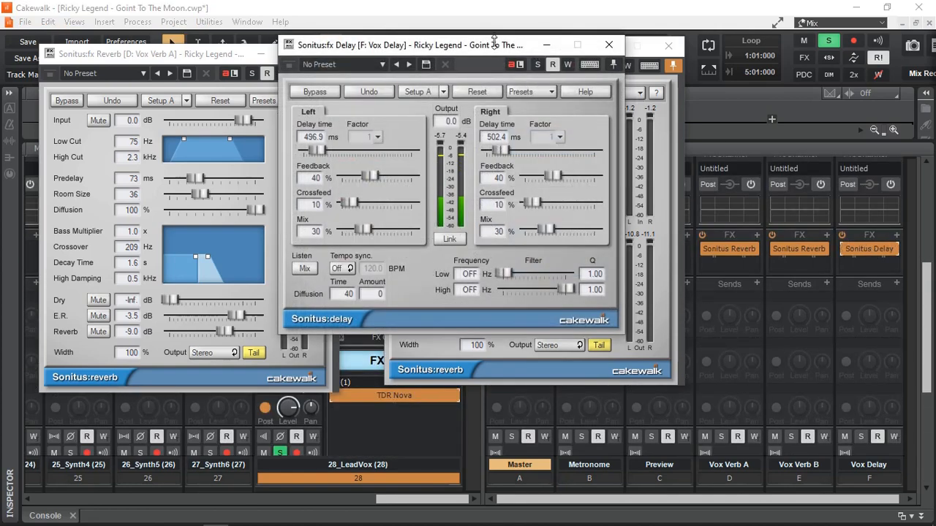
{"action": "left_click_drag", "start_coordinate": [496, 47], "coordinate": [501, 86]}
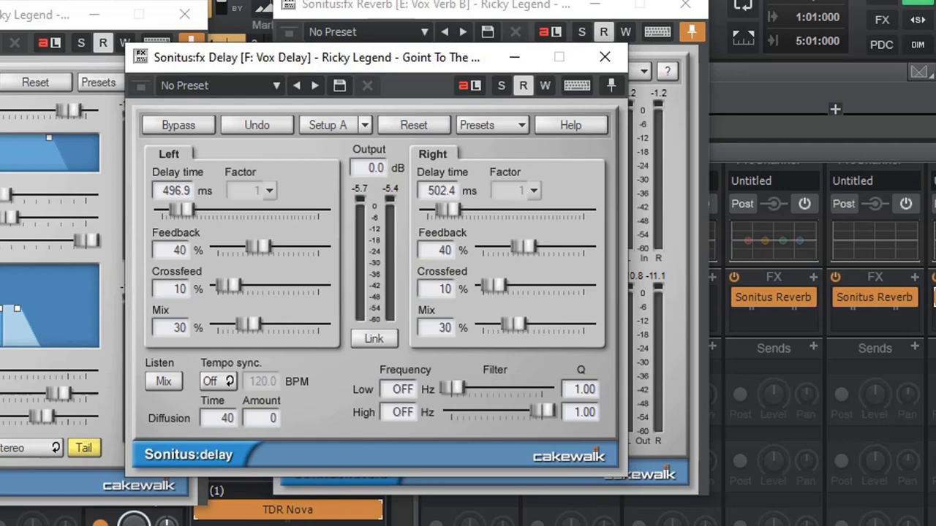
Mute the Vox Verb A and Vox Verb B buses so the delay can be auditioned alone
{"action": "scroll", "coordinate": [825, 336], "scroll_direction": "down", "scroll_amount": 3}
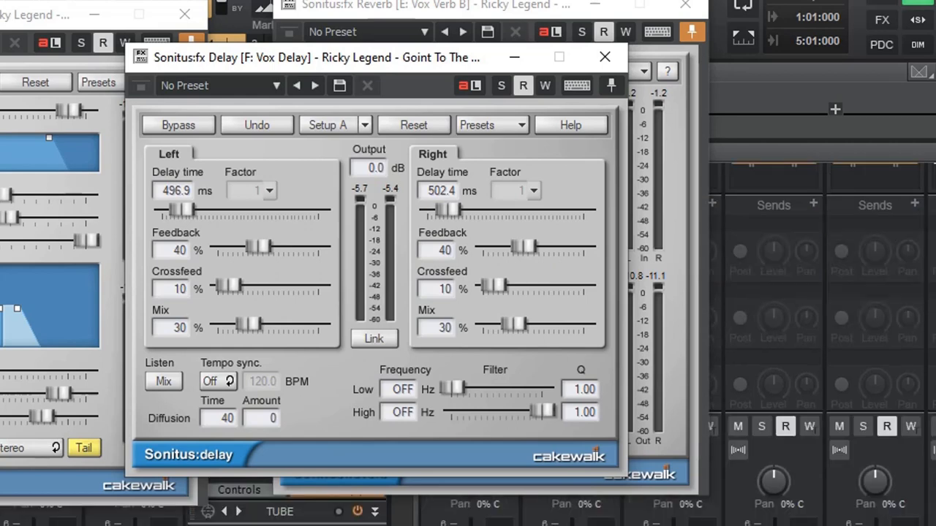
{"action": "scroll", "coordinate": [827, 391], "scroll_direction": "down", "scroll_amount": 2}
{"action": "left_click", "coordinate": [738, 333]}
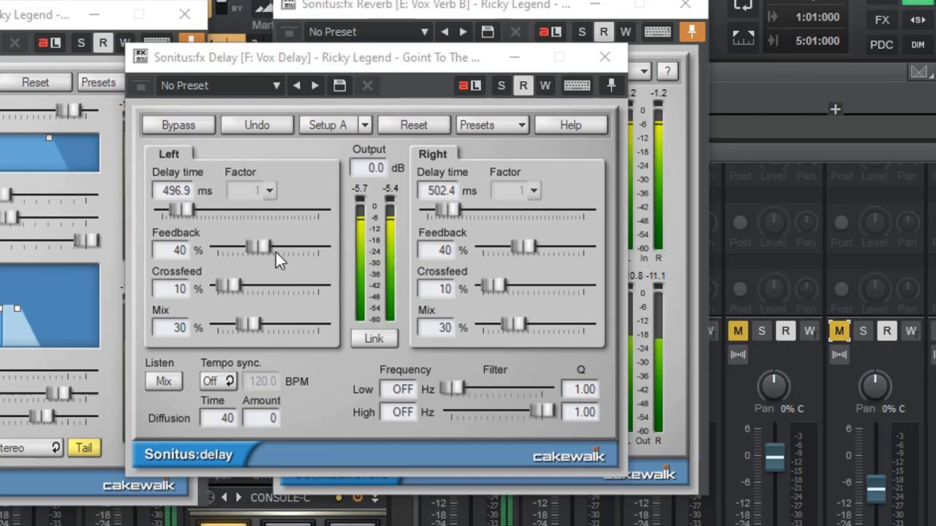
Set the Vox Delay's left feedback to 36%, its low filter to 195 Hz and its high filter to 2637 Hz
{"action": "left_click_drag", "start_coordinate": [251, 249], "coordinate": [250, 249]}
{"action": "scroll", "coordinate": [250, 249], "scroll_direction": "down", "scroll_amount": 3}
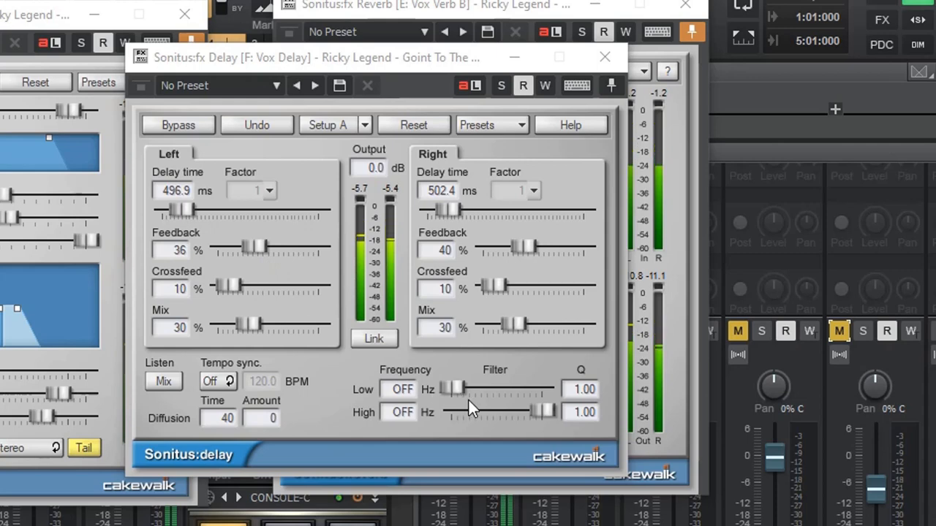
{"action": "left_click_drag", "start_coordinate": [453, 388], "coordinate": [454, 421]}
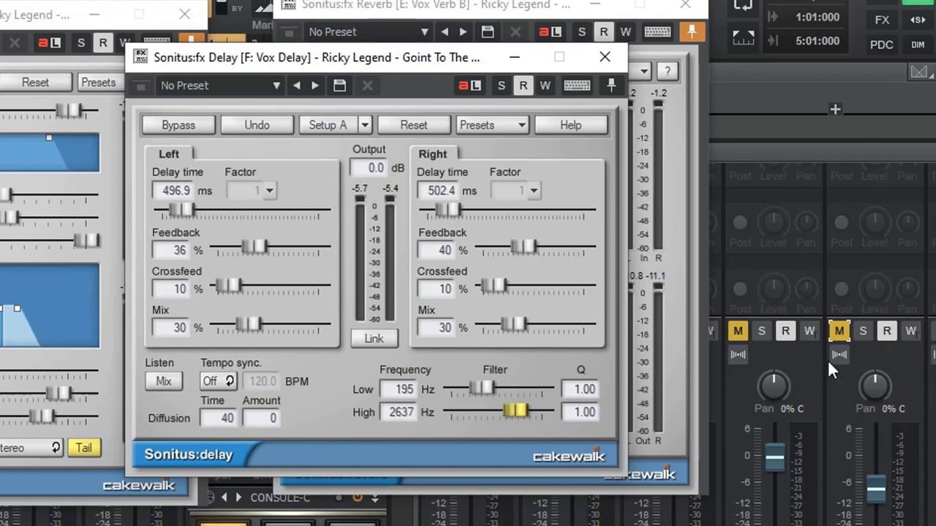
Unmute both Vox Verb buses and raise the Sonitus Delay's low filter frequency to 264 Hz during playback
{"action": "left_click", "coordinate": [838, 332]}
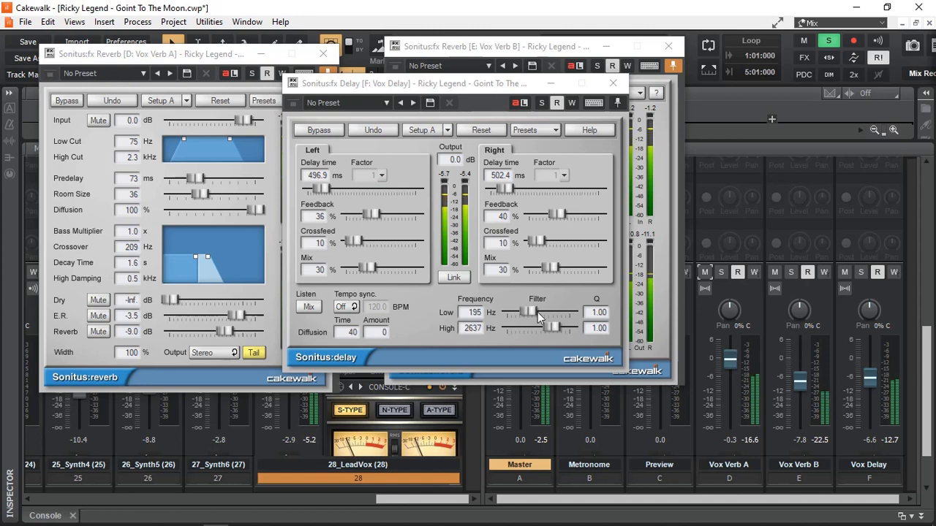
{"action": "scroll", "coordinate": [530, 311], "scroll_direction": "up", "scroll_amount": 3}
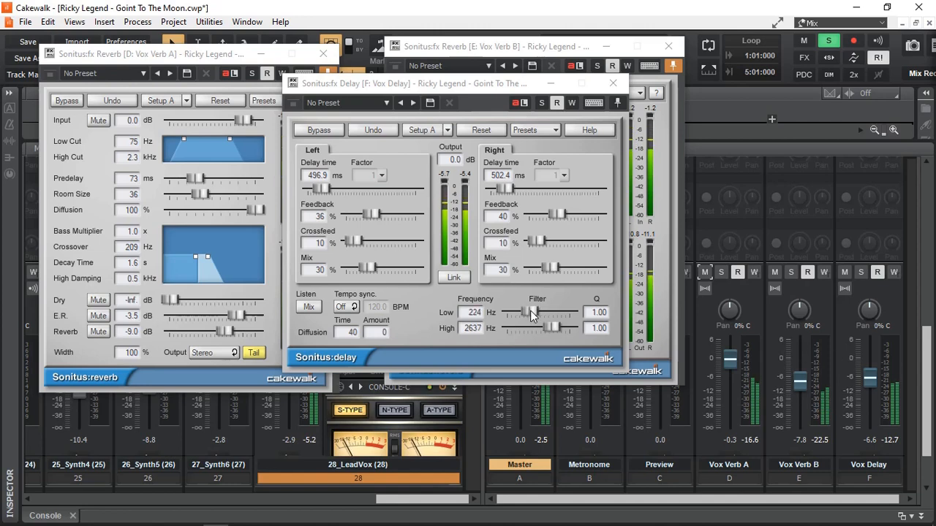
{"action": "scroll", "coordinate": [530, 311], "scroll_direction": "up", "scroll_amount": 1}
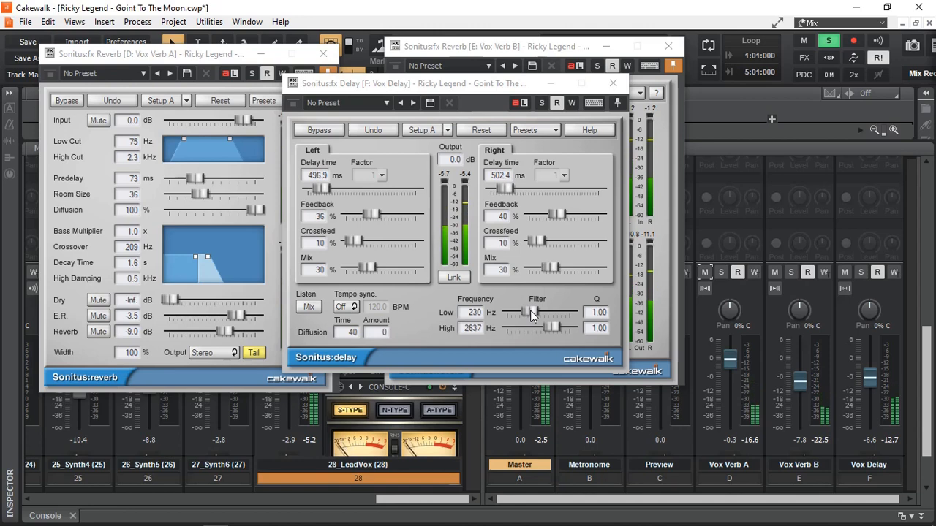
{"action": "scroll", "coordinate": [530, 310], "scroll_direction": "up", "scroll_amount": 1}
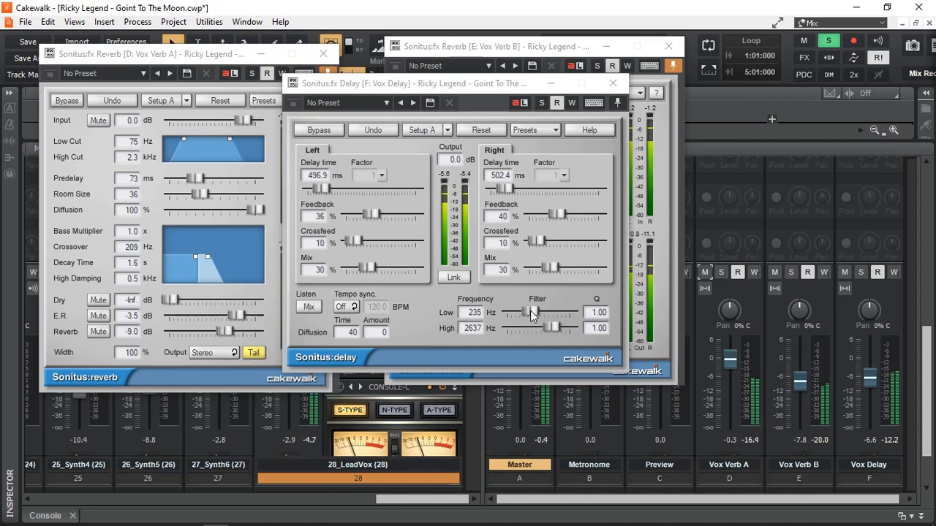
{"action": "scroll", "coordinate": [530, 310], "scroll_direction": "up", "scroll_amount": 4}
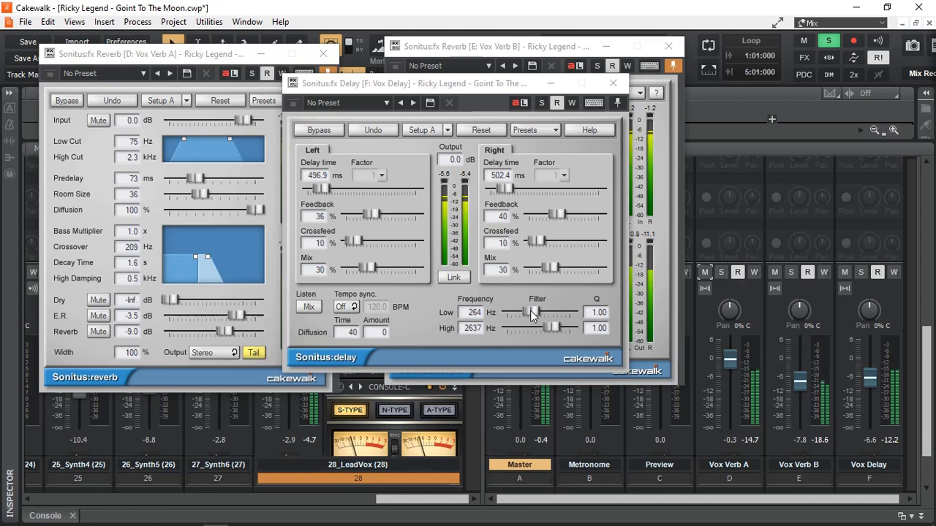
Mute and unmute the Vox Verb A, Vox Verb B and Vox Delay buses to compare the dry and wet vocal
{"action": "left_click", "coordinate": [705, 272]}
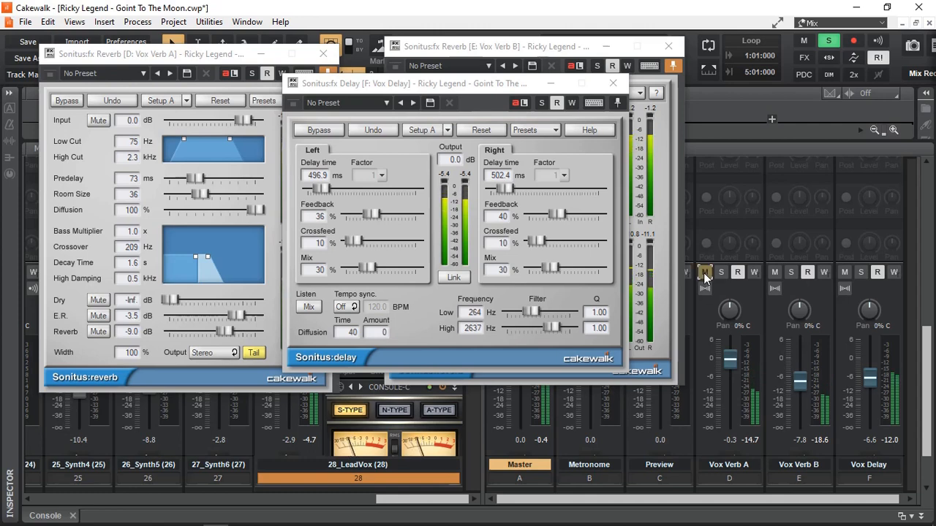
{"action": "left_click", "coordinate": [774, 272]}
{"action": "left_click", "coordinate": [845, 272]}
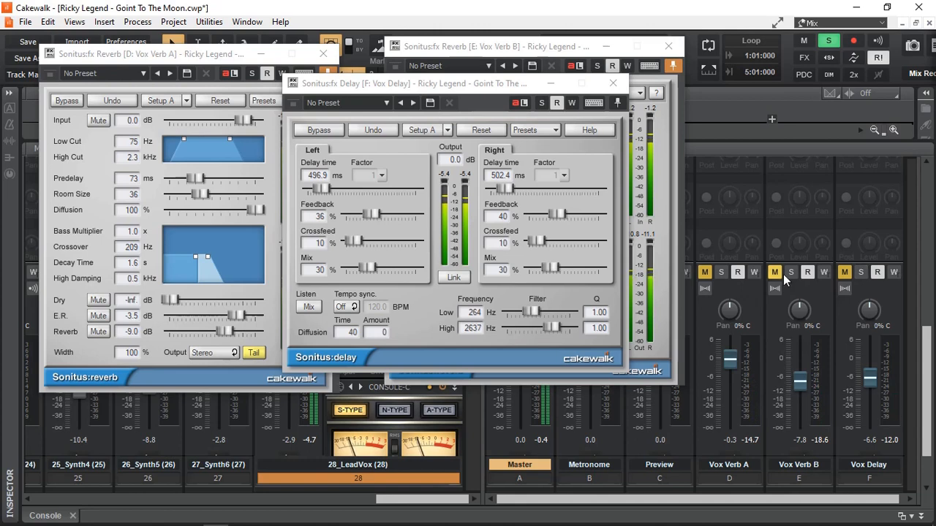
{"action": "left_click", "coordinate": [707, 273]}
{"action": "left_click_drag", "start_coordinate": [715, 274], "coordinate": [857, 274]}
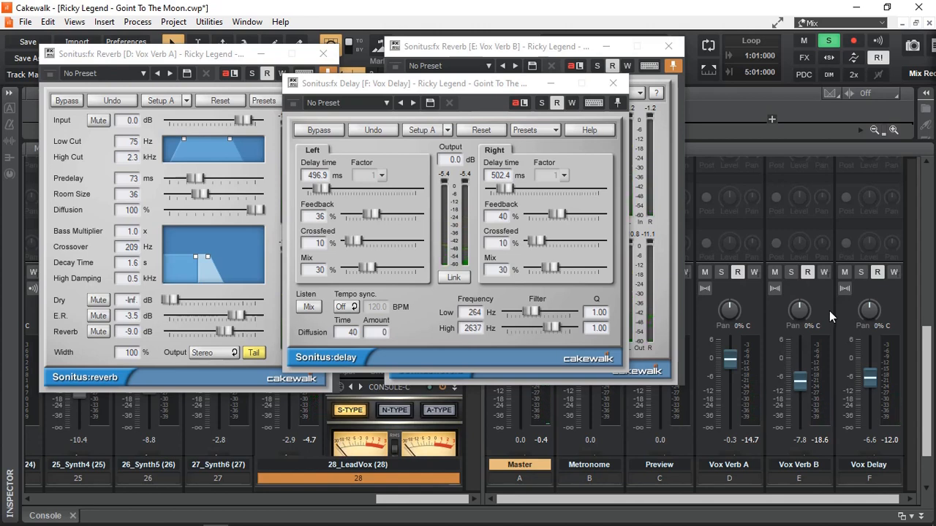
Unsolo all tracks to hear the vocal in the full mix and move the Sonitus Delay window aside
{"action": "left_click", "coordinate": [829, 43]}
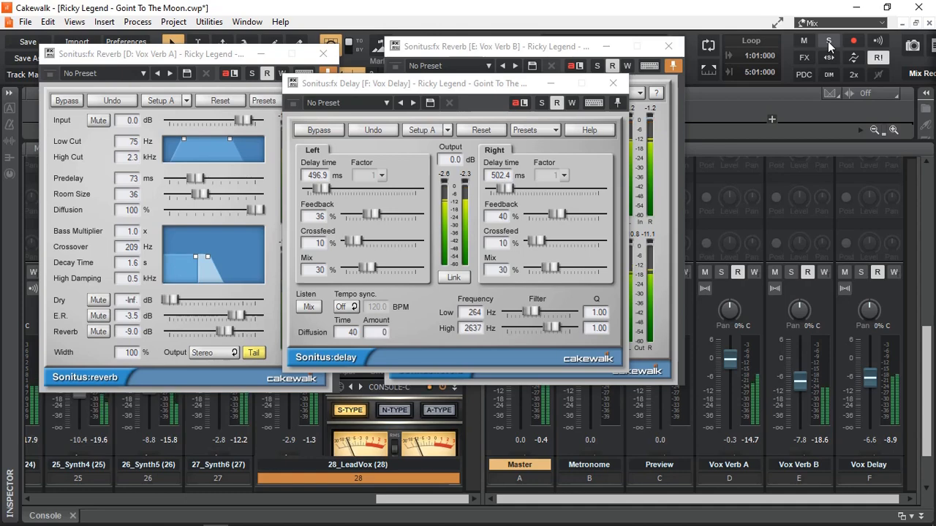
{"action": "left_click_drag", "start_coordinate": [510, 89], "coordinate": [676, 167]}
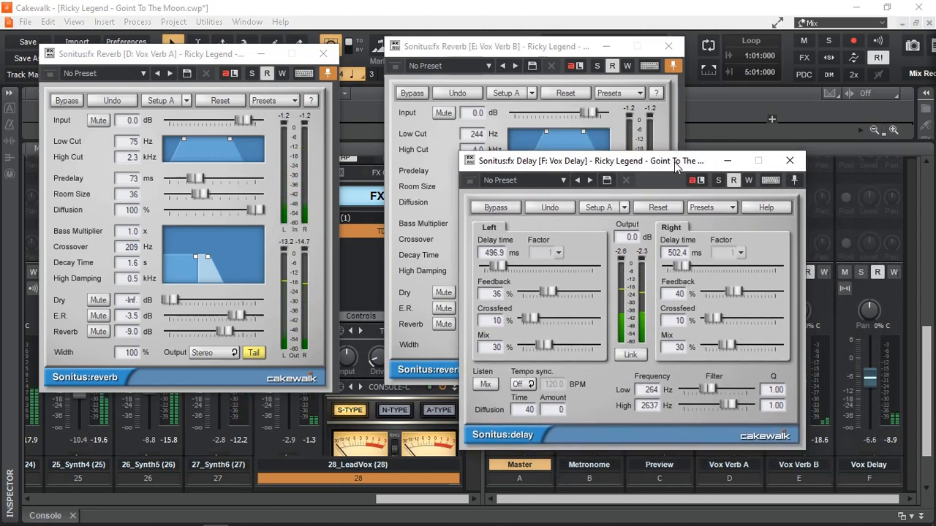